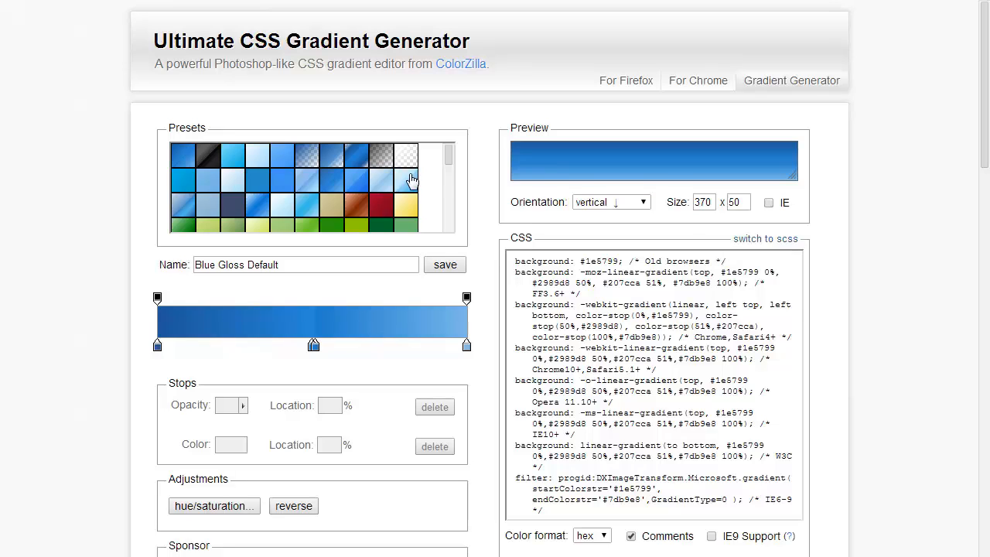
# - Apply the Blue 3D #2 preset from further down the preset collection
pyautogui.scroll(-3, 450, 166)
pyautogui.scroll(-5, 452, 211)
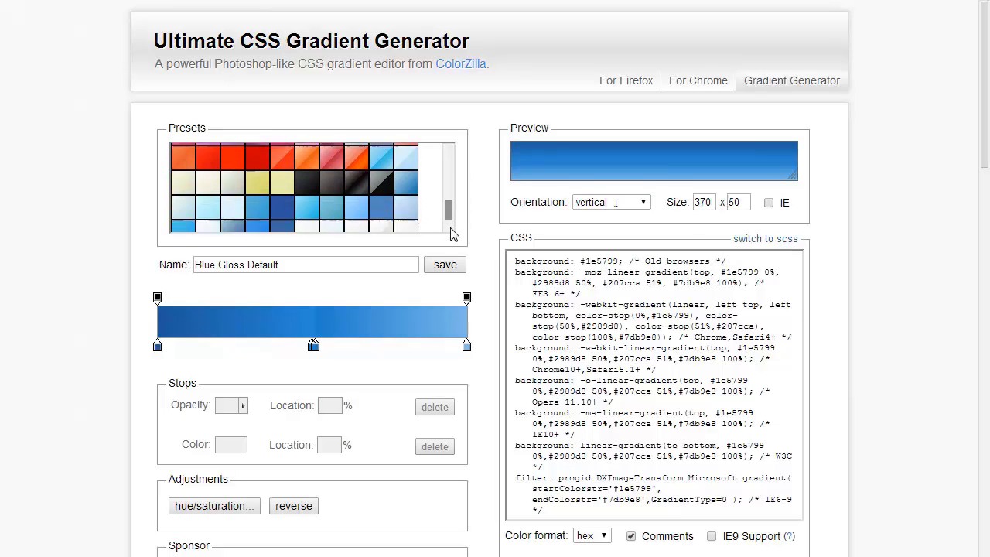
pyautogui.click(295, 172)
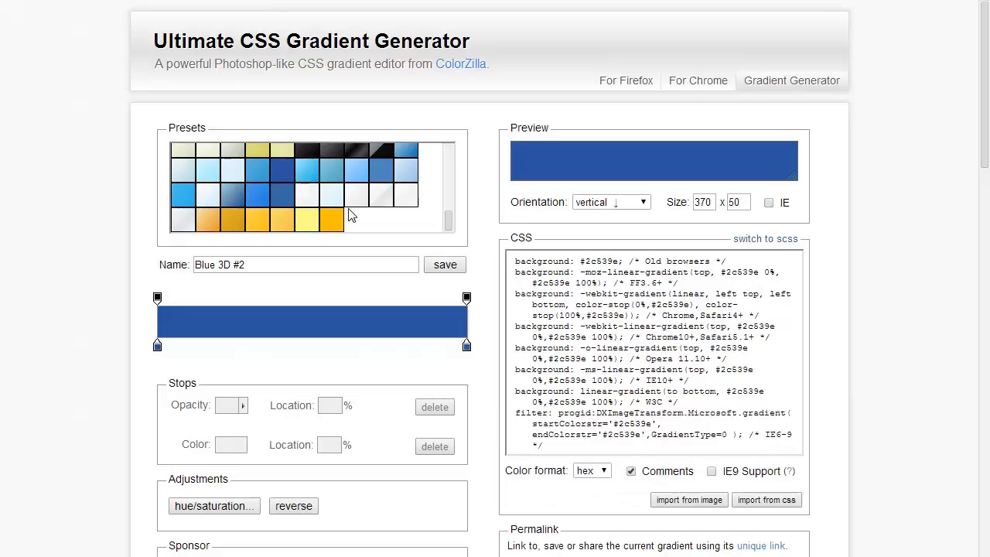
# - Apply the Blue Gloss #3 preset and enlarge the gradient preview to about 370 x 211
pyautogui.moveTo(450, 224); pyautogui.dragTo(448, 155)
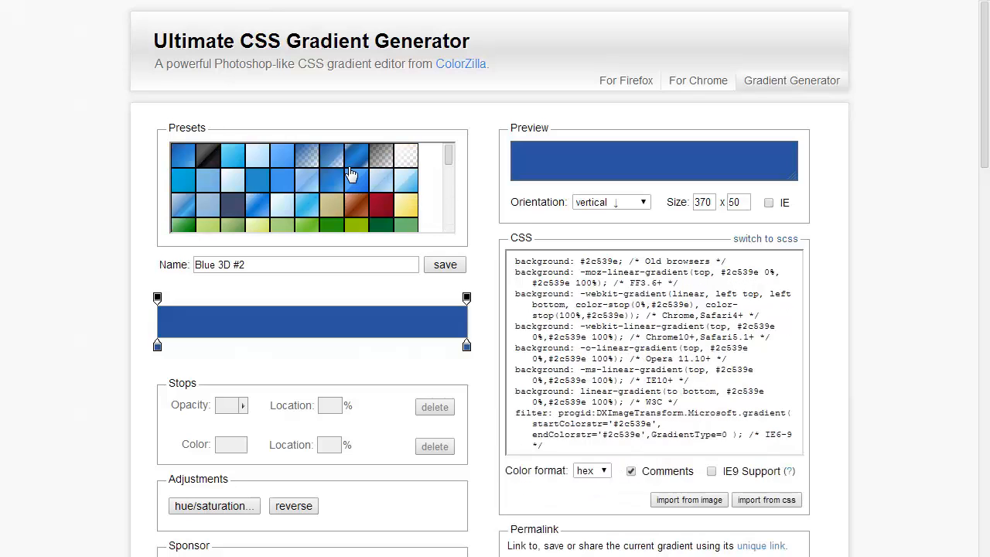
pyautogui.click(352, 177)
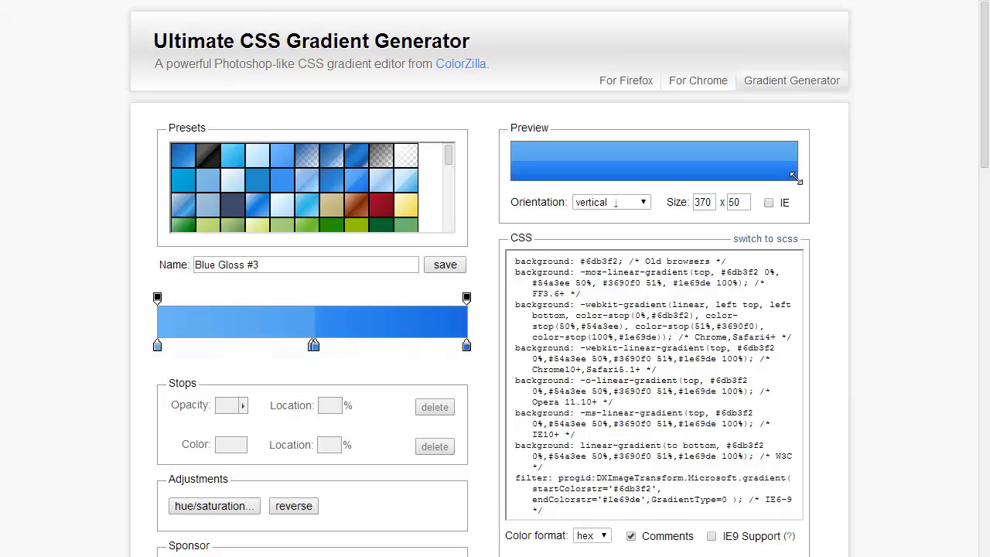
pyautogui.moveTo(796, 177); pyautogui.dragTo(805, 325)
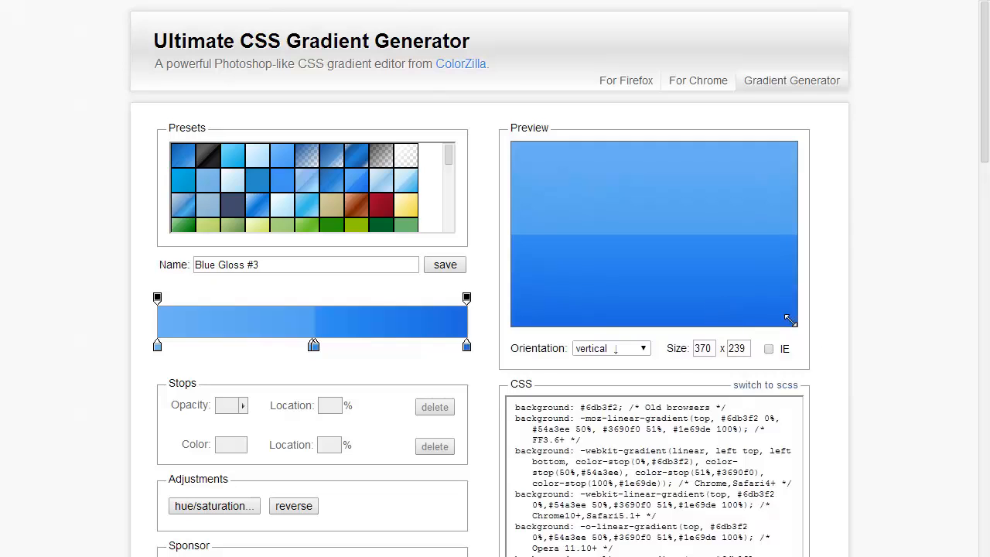
pyautogui.moveTo(794, 322); pyautogui.dragTo(812, 304)
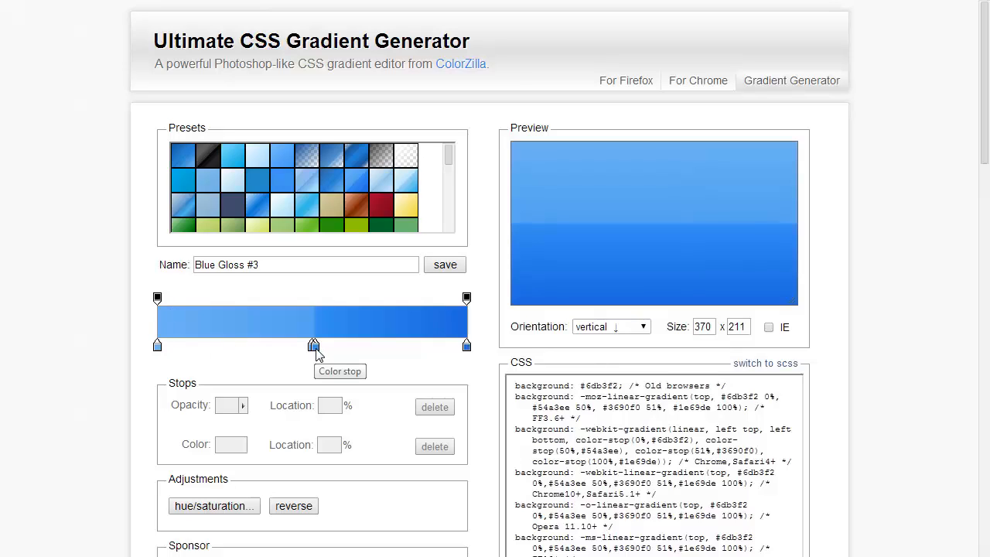
# - Spread the middle color stops apart, to about 69% and 14%
pyautogui.moveTo(314, 348); pyautogui.dragTo(372, 353)
pyautogui.moveTo(312, 348); pyautogui.dragTo(200, 346)
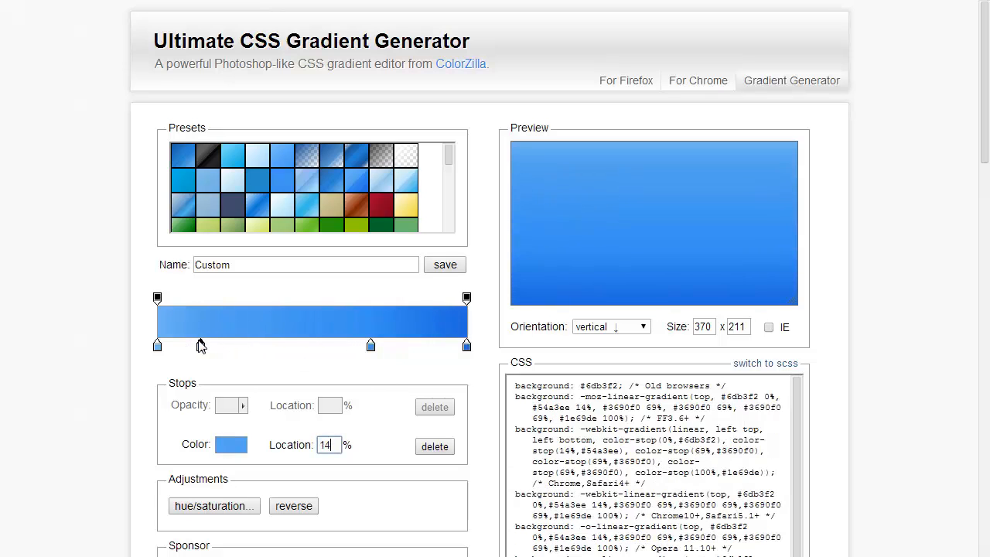
# - Add a color stop at about 80% and remove it from the gradient again
pyautogui.click(372, 347)
pyautogui.click(404, 350)
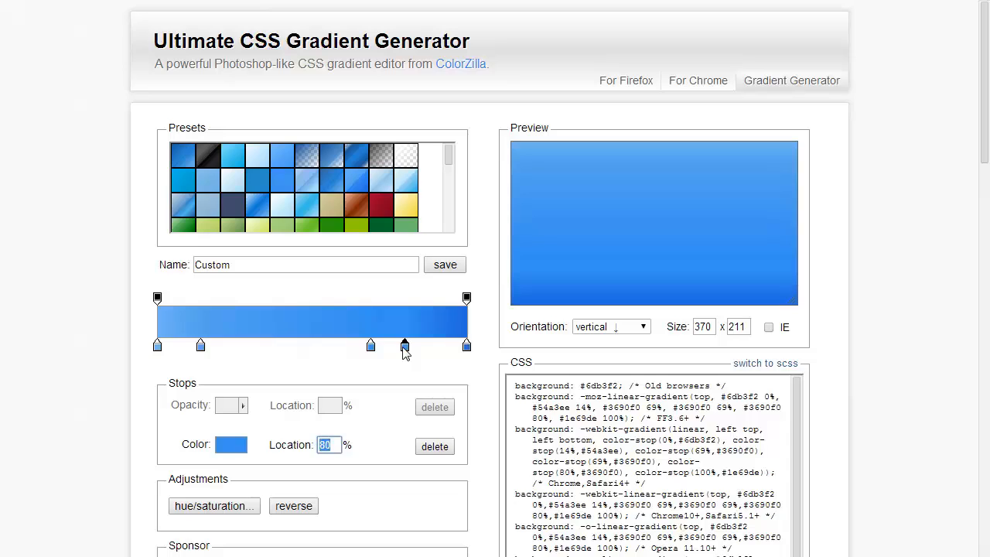
pyautogui.moveTo(405, 350); pyautogui.dragTo(409, 289)
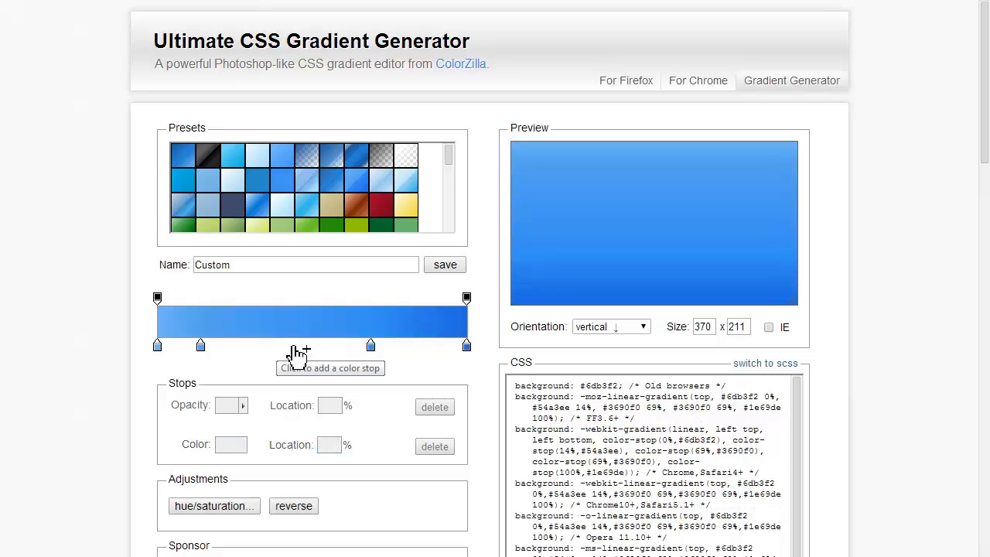
# - Add a color stop moved to about 47% and another color stop at about 85%
pyautogui.click(242, 355)
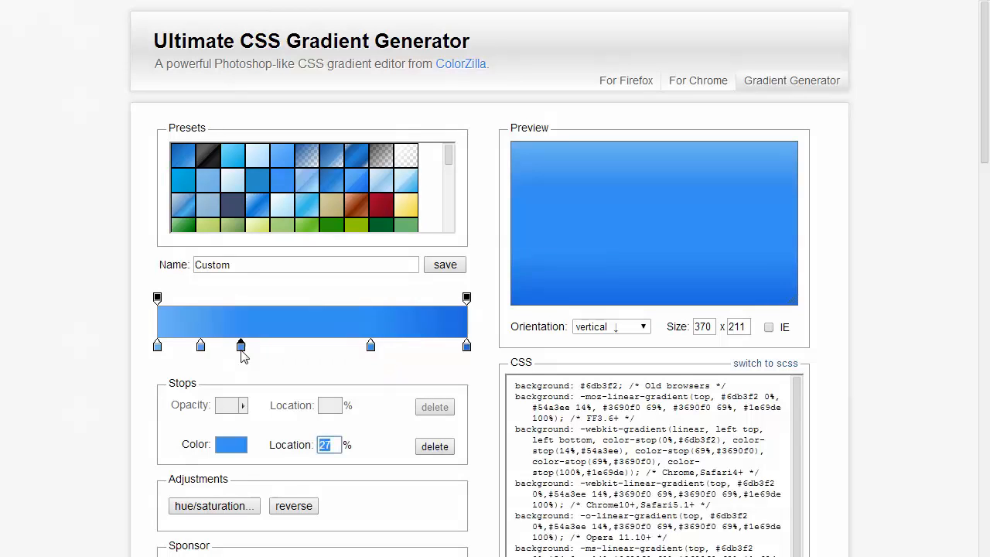
pyautogui.moveTo(241, 350); pyautogui.dragTo(305, 352)
pyautogui.click(371, 352)
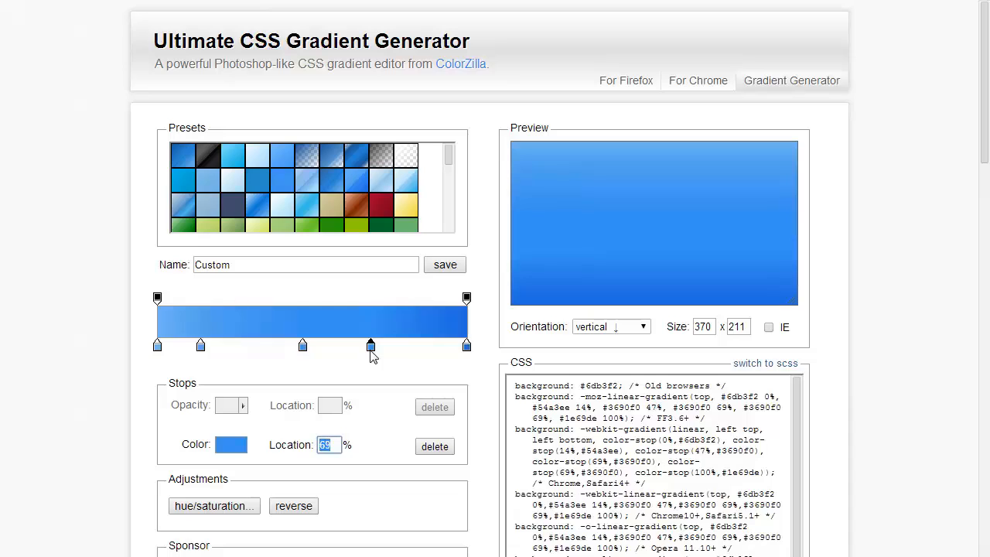
pyautogui.moveTo(372, 355); pyautogui.dragTo(420, 350)
pyautogui.click(420, 351)
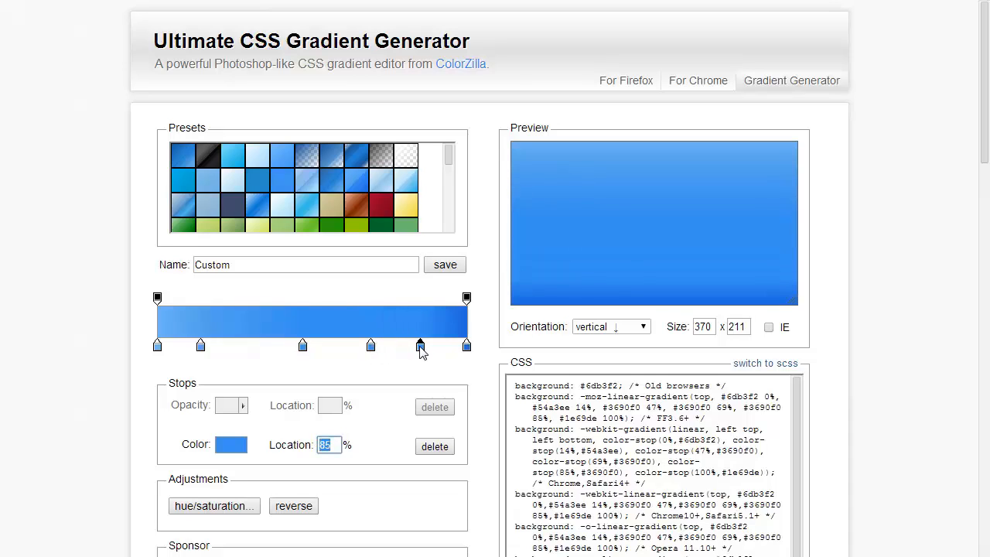
# - Remove all intermediate color stops so only the stops at 0% and 100% remain
pyautogui.moveTo(420, 350); pyautogui.dragTo(374, 350)
pyautogui.moveTo(383, 313); pyautogui.dragTo(379, 288)
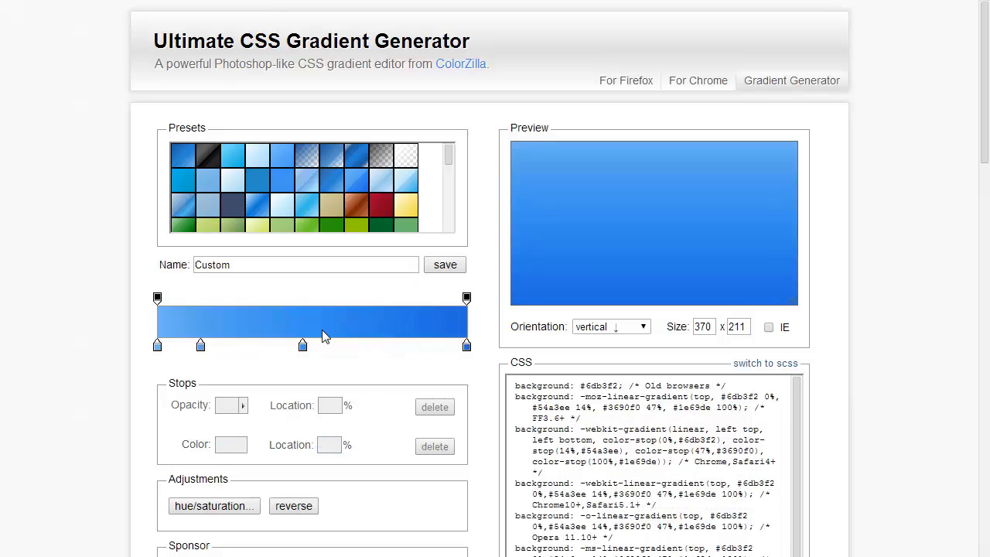
pyautogui.moveTo(303, 345); pyautogui.dragTo(302, 280)
pyautogui.moveTo(202, 346); pyautogui.dragTo(323, 287)
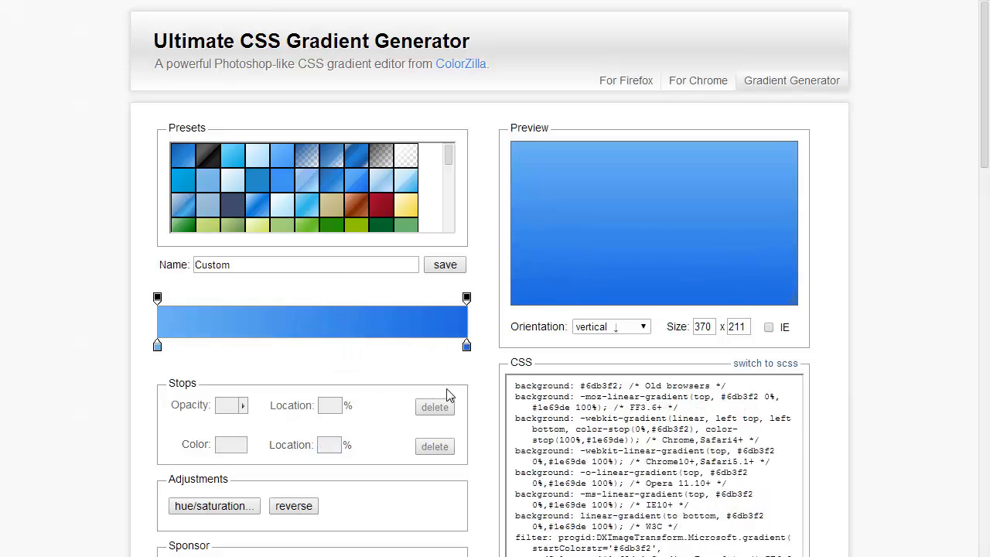
# - Change the color of the gradient's start stop at 0% to purple, #A021A0
pyautogui.moveTo(465, 347)
pyautogui.mouseDown()
pyautogui.moveTo(453, 348)
pyautogui.moveTo(477, 353)
pyautogui.moveTo(469, 348)
pyautogui.mouseUp()
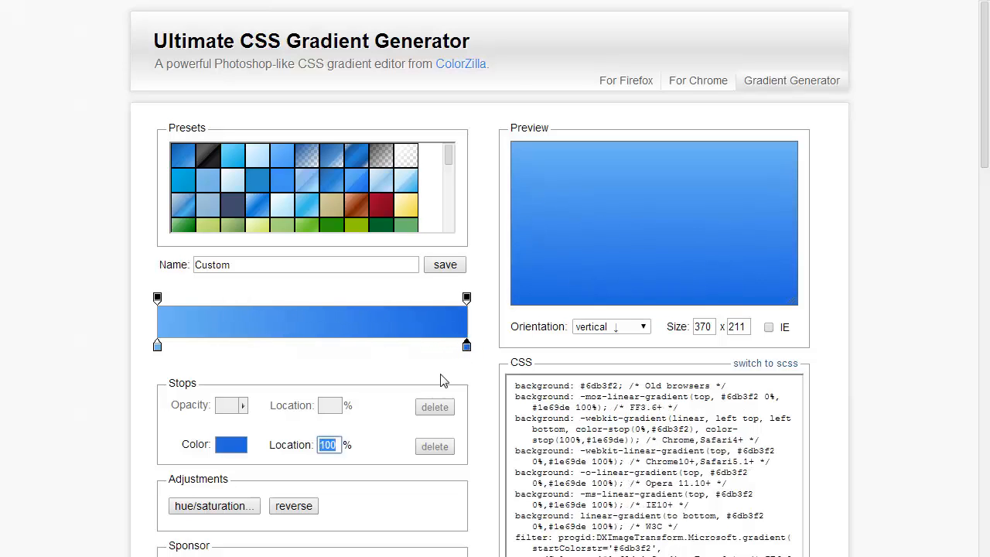
pyautogui.click(157, 347)
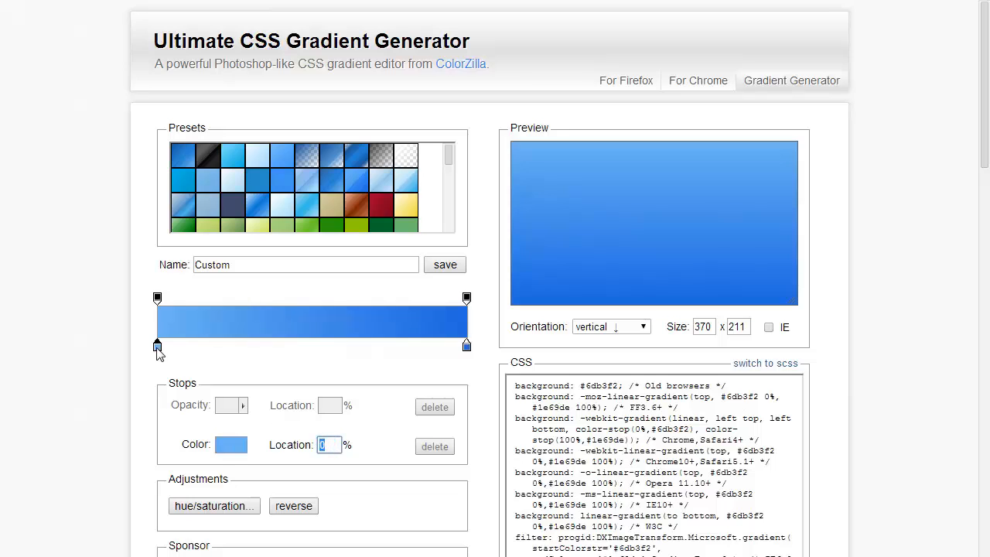
pyautogui.click(230, 454)
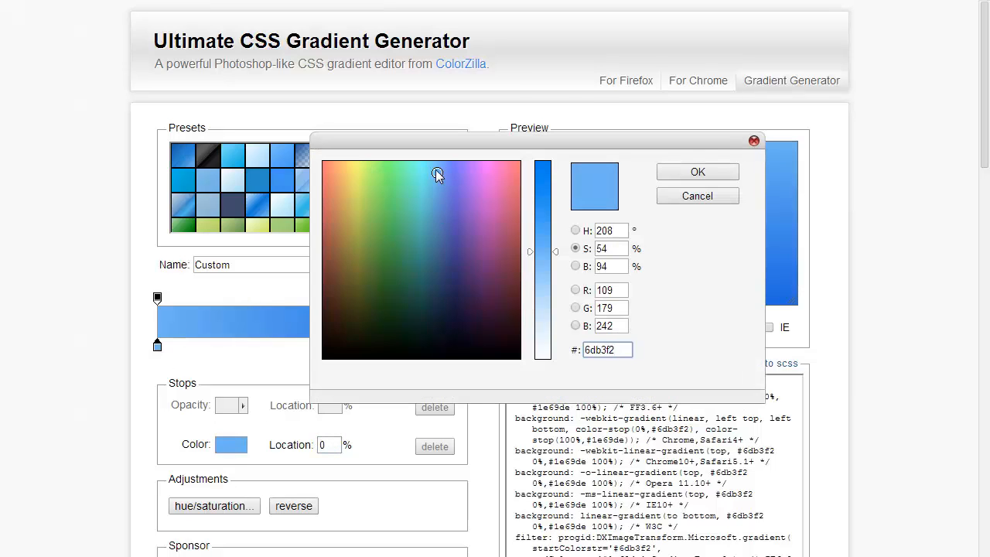
pyautogui.moveTo(437, 174); pyautogui.dragTo(488, 235)
pyautogui.click(538, 202)
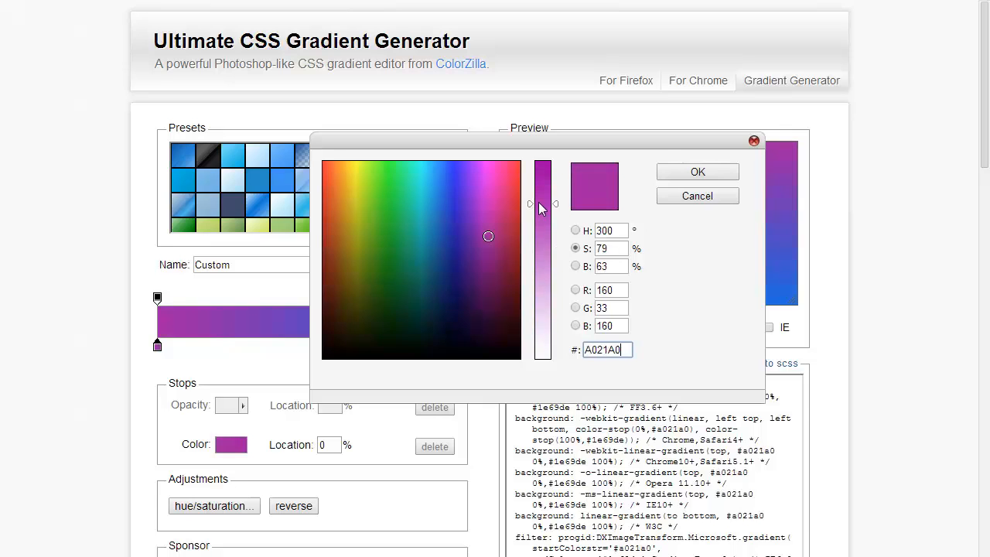
pyautogui.click(688, 171)
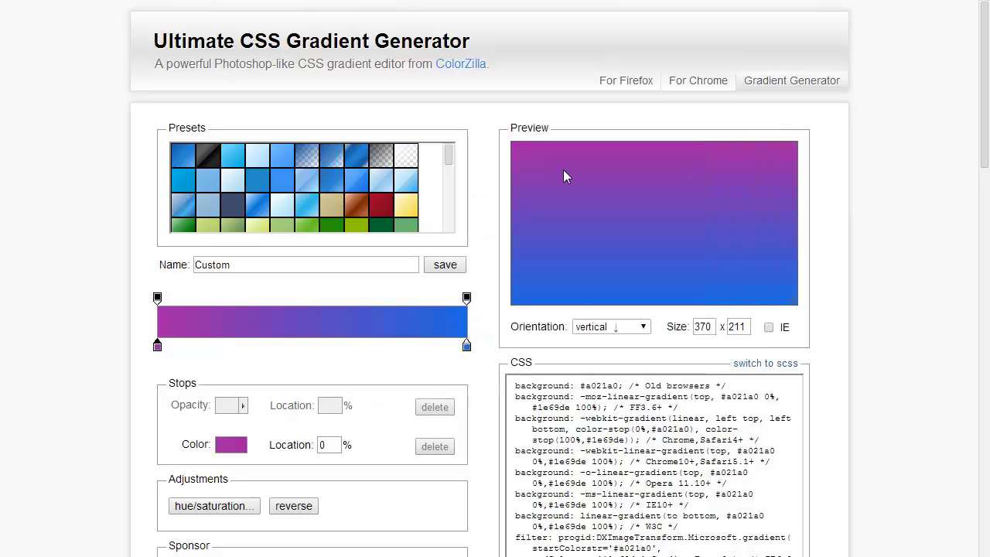
# - Change the color of the gradient's end stop at 100% to yellow, #D5ED21
pyautogui.click(467, 347)
pyautogui.click(236, 447)
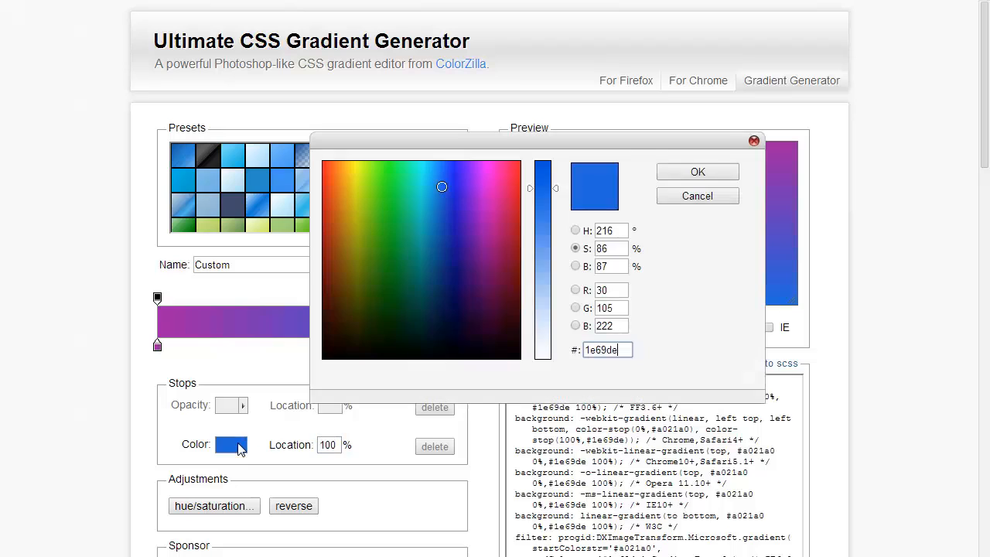
pyautogui.click(359, 176)
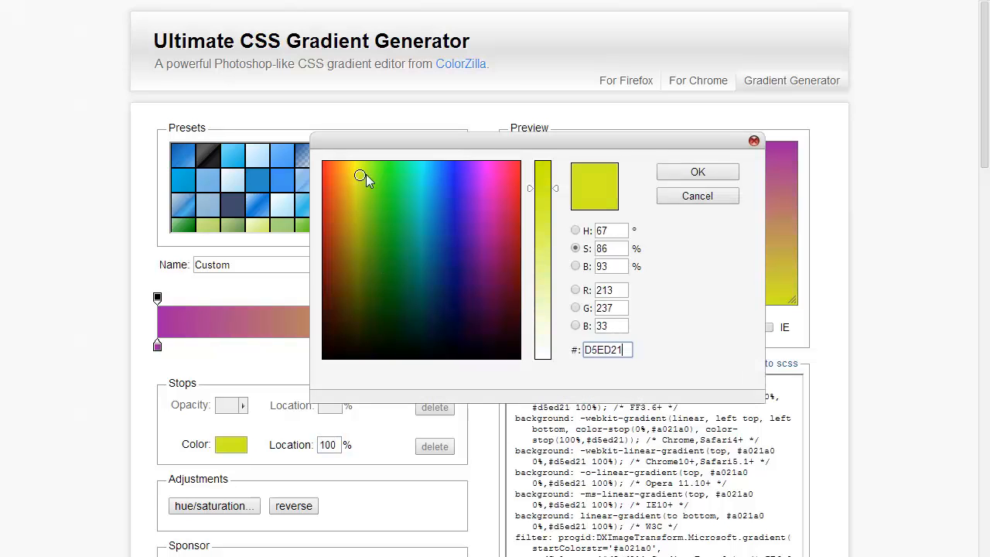
pyautogui.click(698, 171)
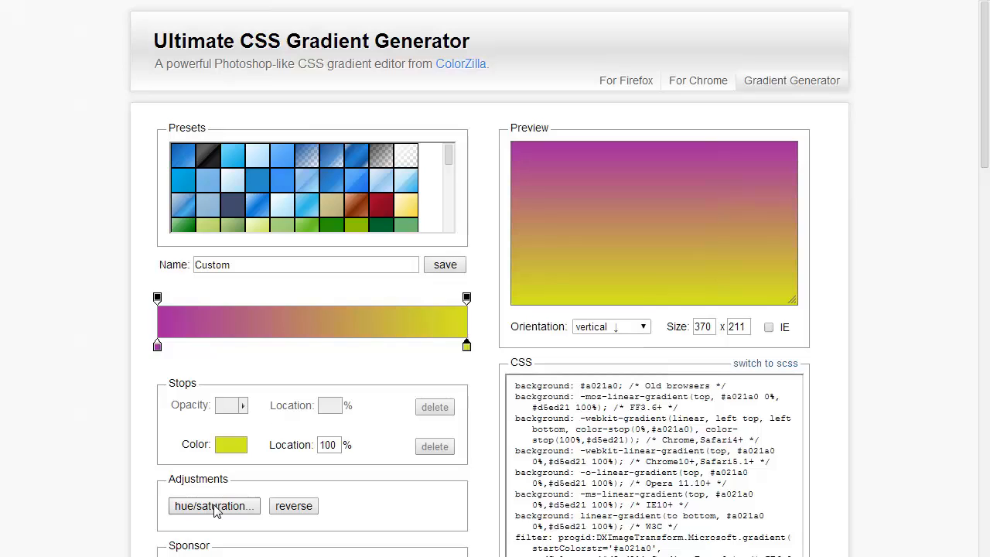
# - Add color stops at about 25% and 76%, and color the 76% stop dark green, #3D660E
pyautogui.click(235, 346)
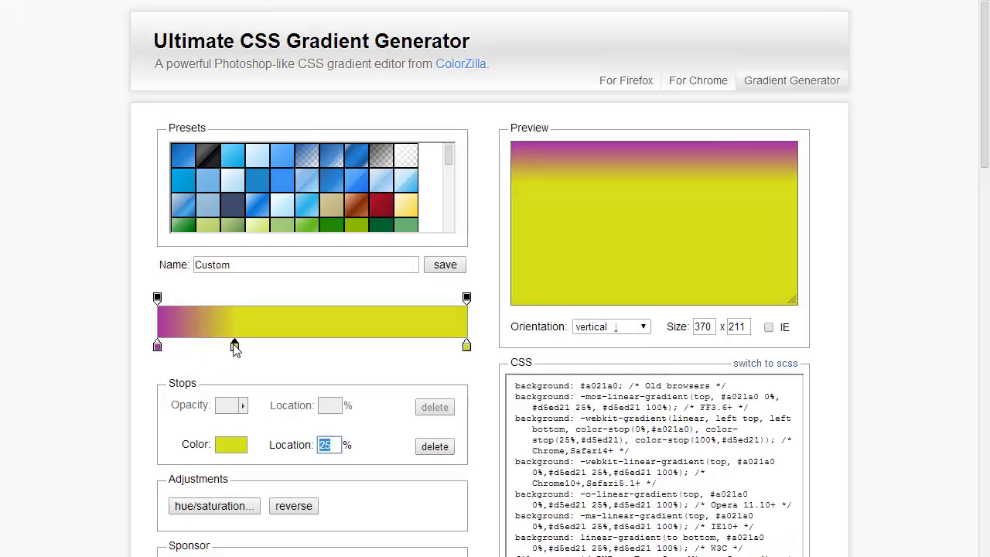
pyautogui.click(392, 346)
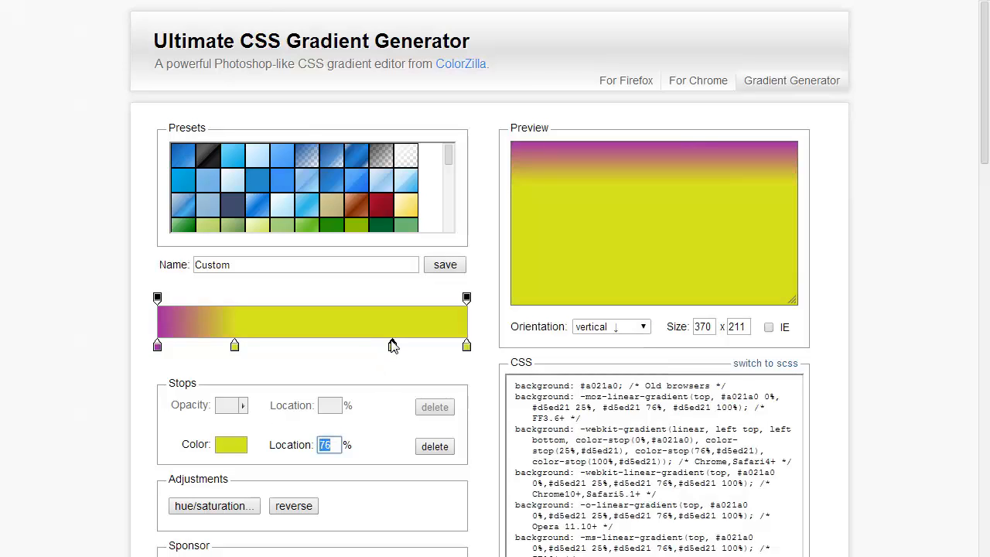
pyautogui.click(232, 445)
pyautogui.click(372, 280)
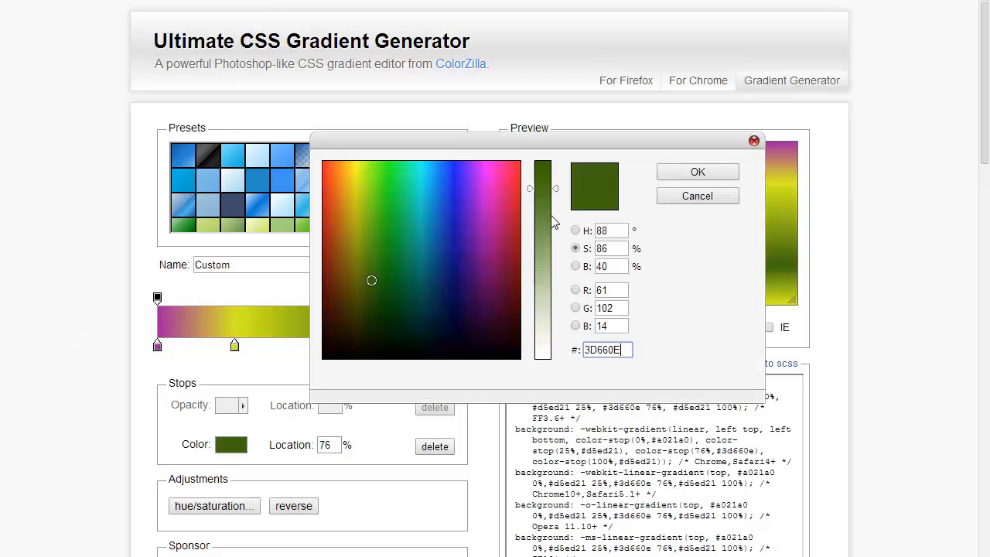
pyautogui.click(711, 172)
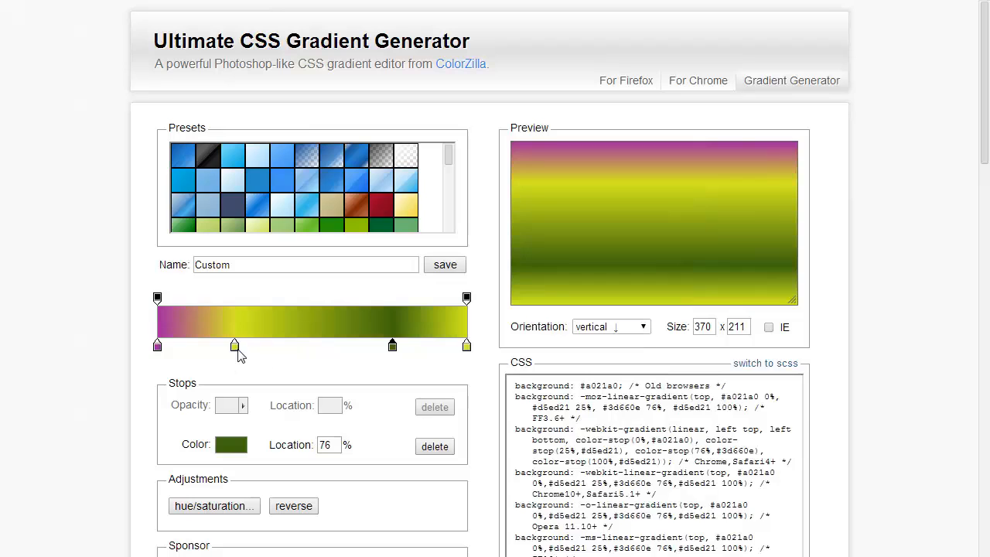
# - Change the color of the 25% stop to teal, #1BC198
pyautogui.click(234, 345)
pyautogui.click(231, 445)
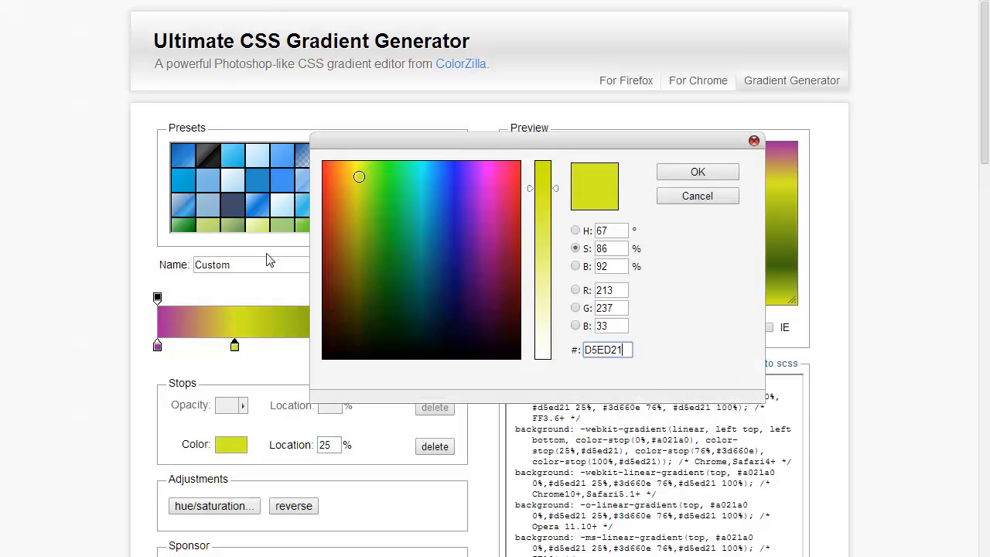
pyautogui.click(414, 210)
pyautogui.click(670, 174)
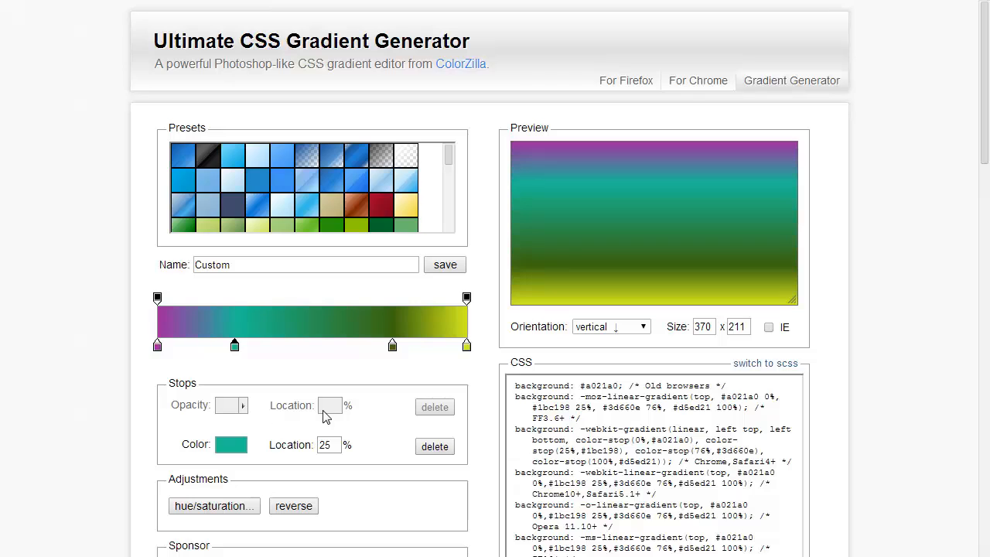
# - Adjust the whole gradient's hue to +129, saturation to +13 and lightness to +63
pyautogui.click(199, 513)
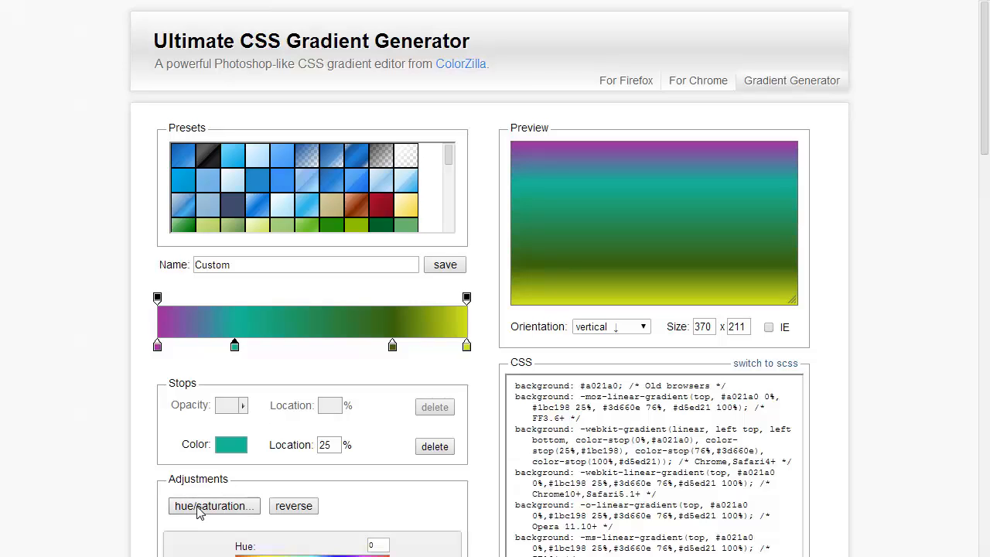
pyautogui.scroll(-1, 193, 499)
pyautogui.scroll(-1, 190, 481)
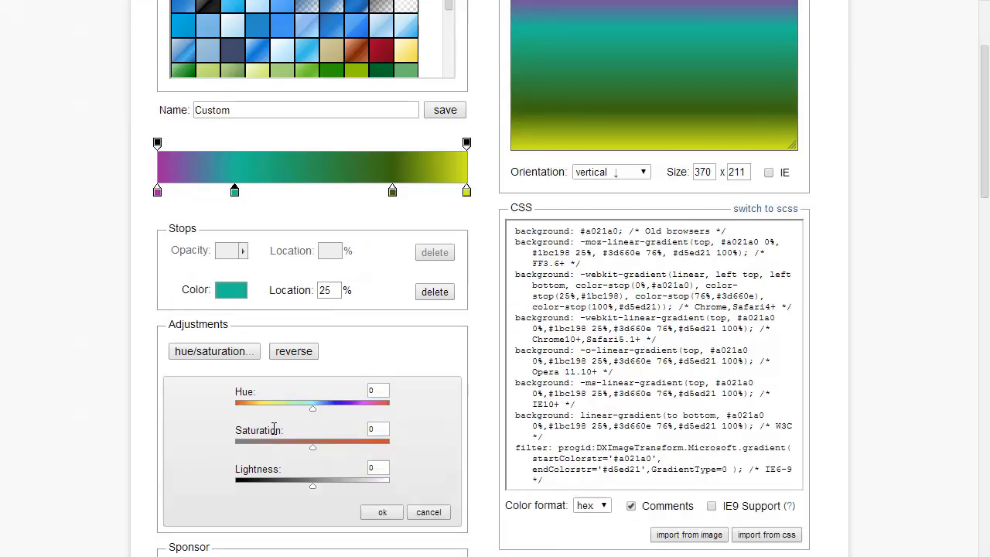
pyautogui.moveTo(314, 412); pyautogui.dragTo(368, 413)
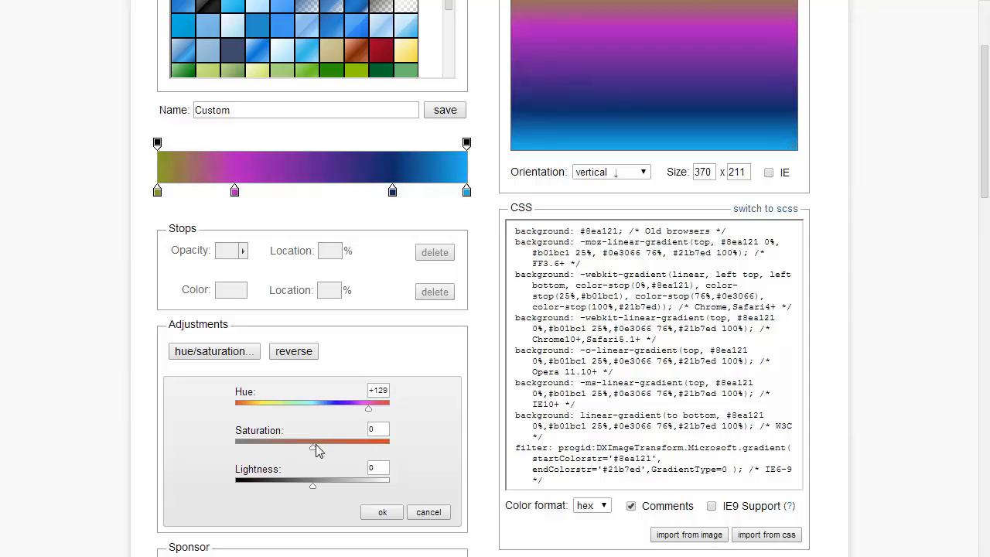
pyautogui.moveTo(316, 444)
pyautogui.mouseDown()
pyautogui.moveTo(242, 444)
pyautogui.moveTo(323, 445)
pyautogui.mouseUp()
pyautogui.moveTo(312, 485); pyautogui.dragTo(361, 479)
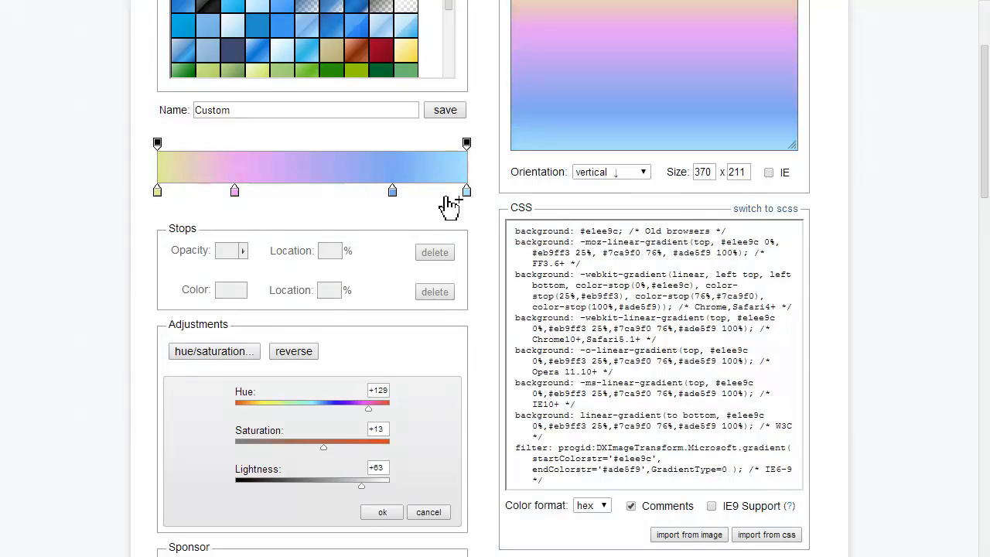
# - Set the gradient orientation to horizontal
pyautogui.scroll(2, 449, 205)
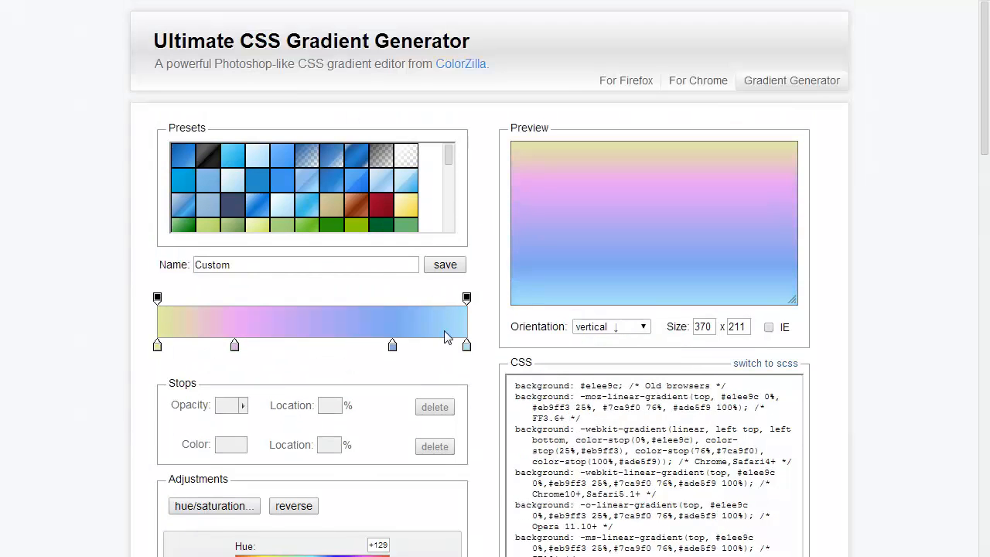
pyautogui.click(645, 327)
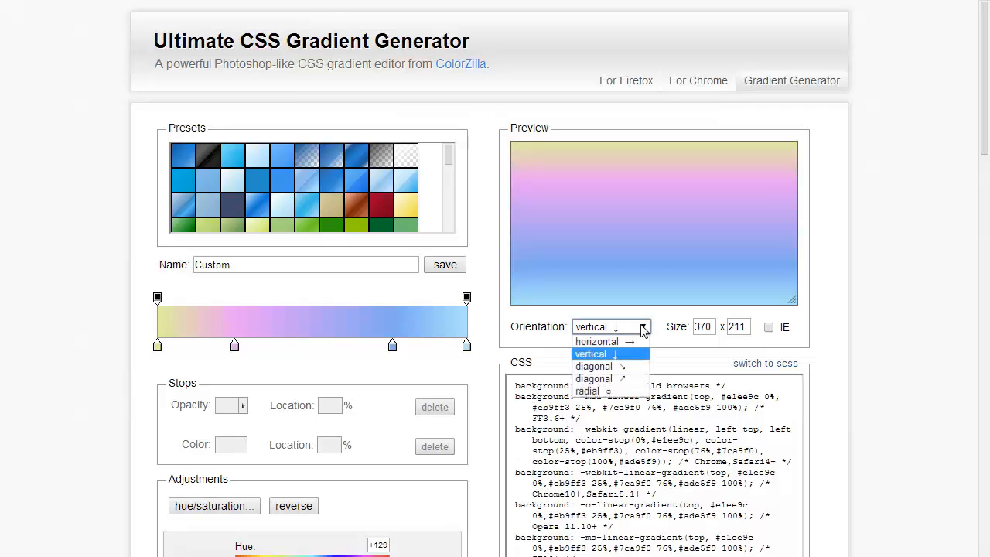
pyautogui.click(615, 343)
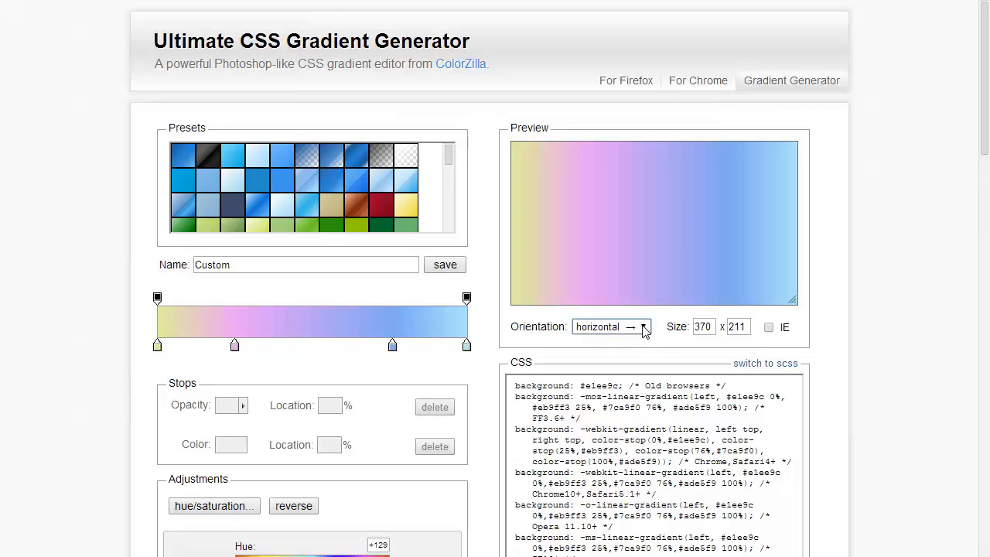
# - Try the gradient in the vertical, both diagonal and radial orientations
pyautogui.click(645, 327)
pyautogui.click(592, 354)
pyautogui.click(644, 327)
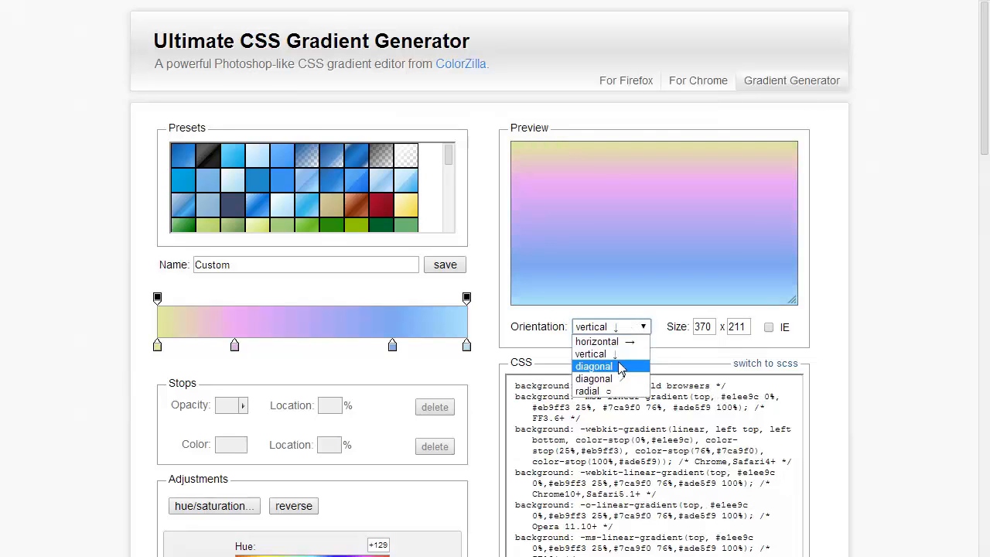
pyautogui.click(621, 366)
pyautogui.click(643, 329)
pyautogui.click(617, 379)
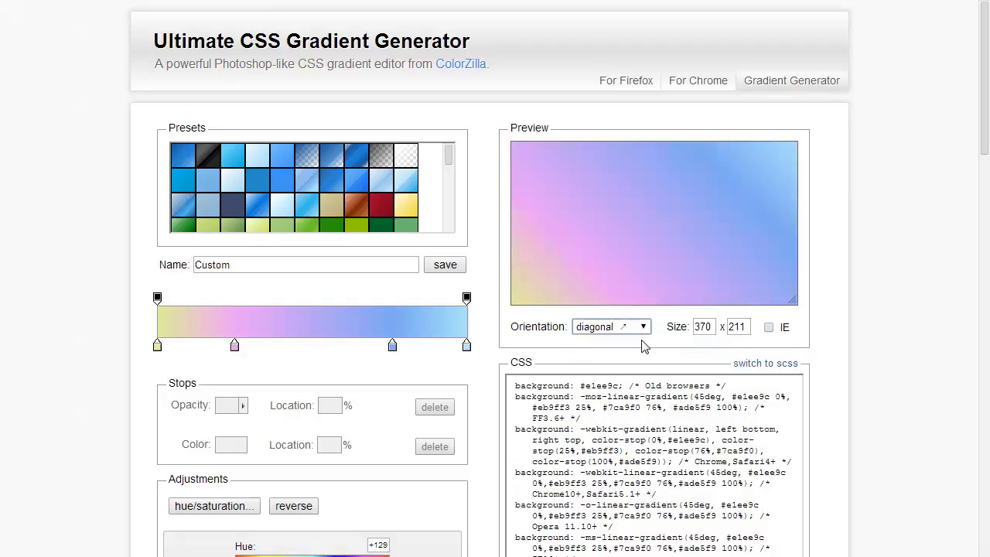
pyautogui.click(648, 326)
pyautogui.click(619, 391)
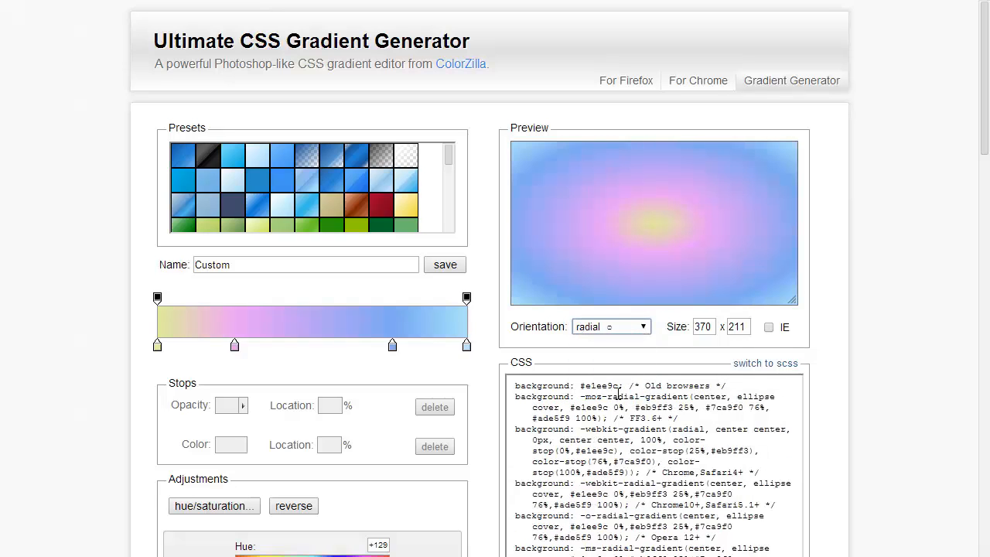
# - Turn on the IE preview and try the gradient in horizontal and vertical orientations
pyautogui.click(769, 328)
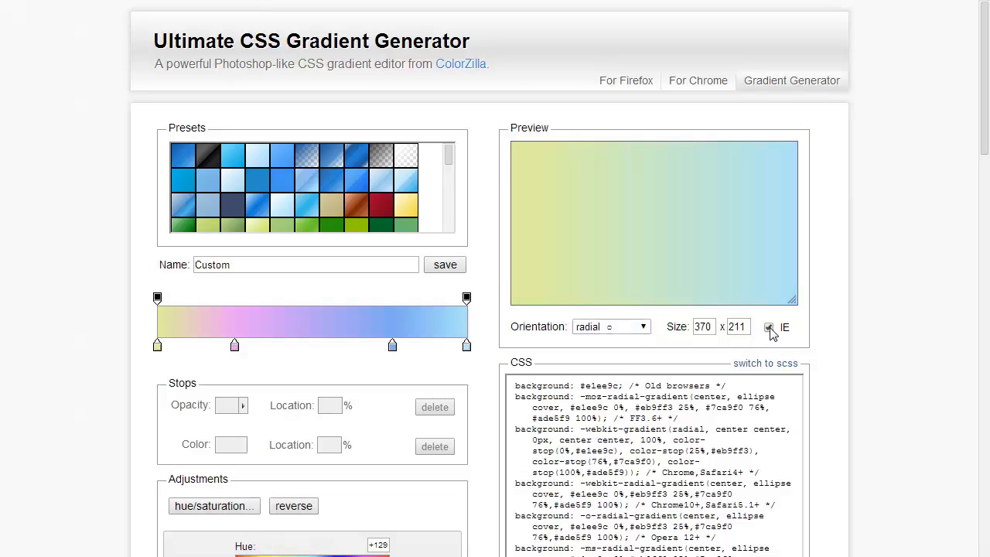
pyautogui.click(640, 327)
pyautogui.click(628, 345)
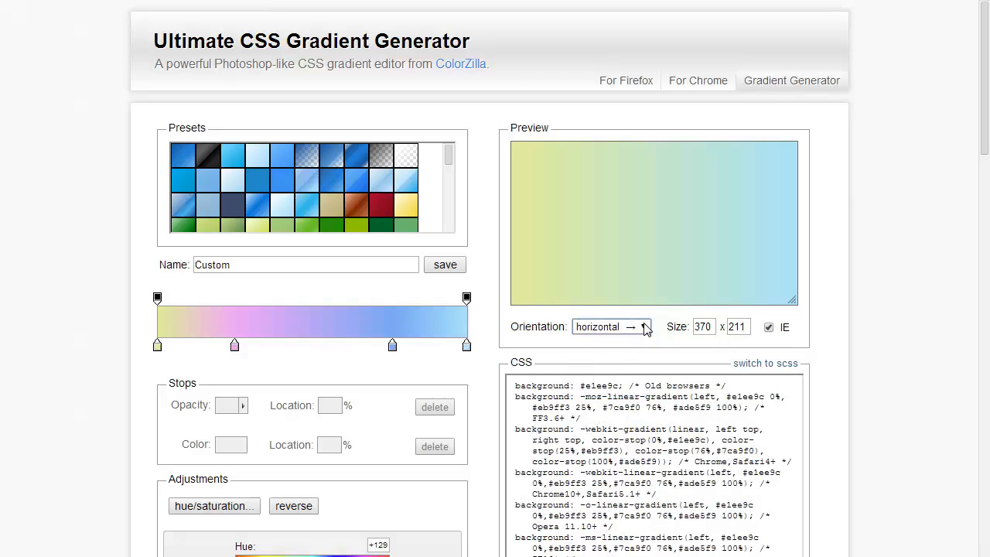
pyautogui.click(645, 328)
pyautogui.click(623, 355)
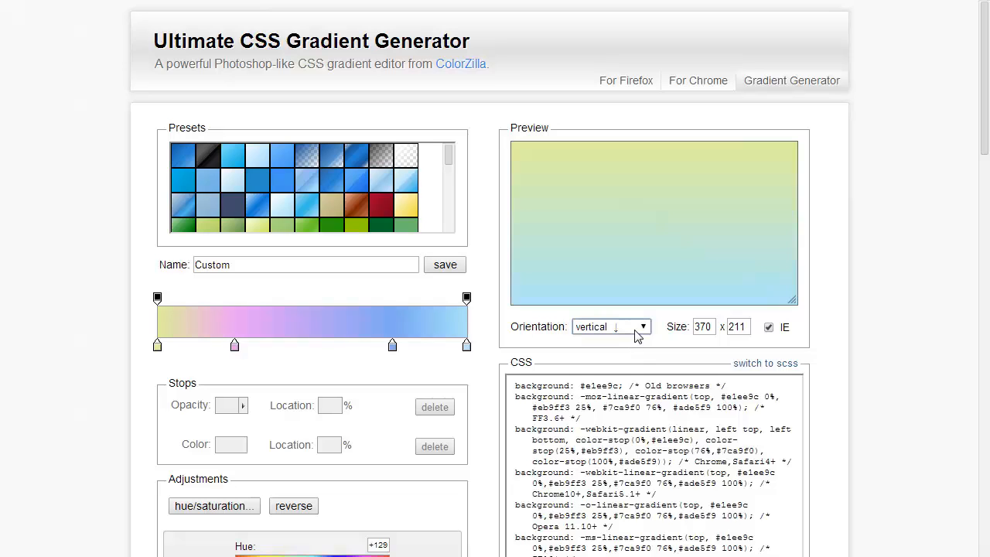
pyautogui.click(642, 329)
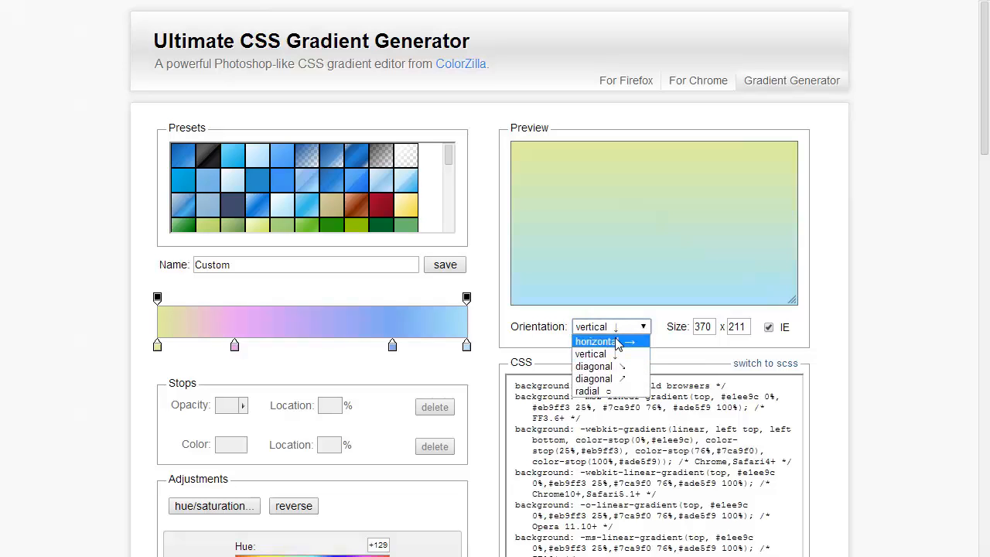
pyautogui.click(601, 341)
pyautogui.click(641, 330)
pyautogui.click(628, 355)
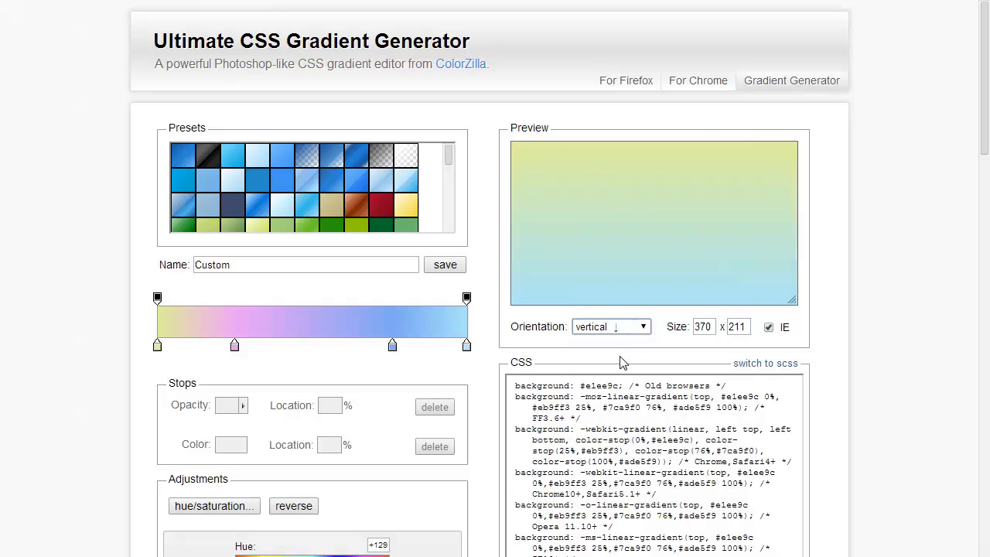
# - Try both diagonal orientations and the radial one with the IE preview on
pyautogui.click(642, 327)
pyautogui.click(602, 366)
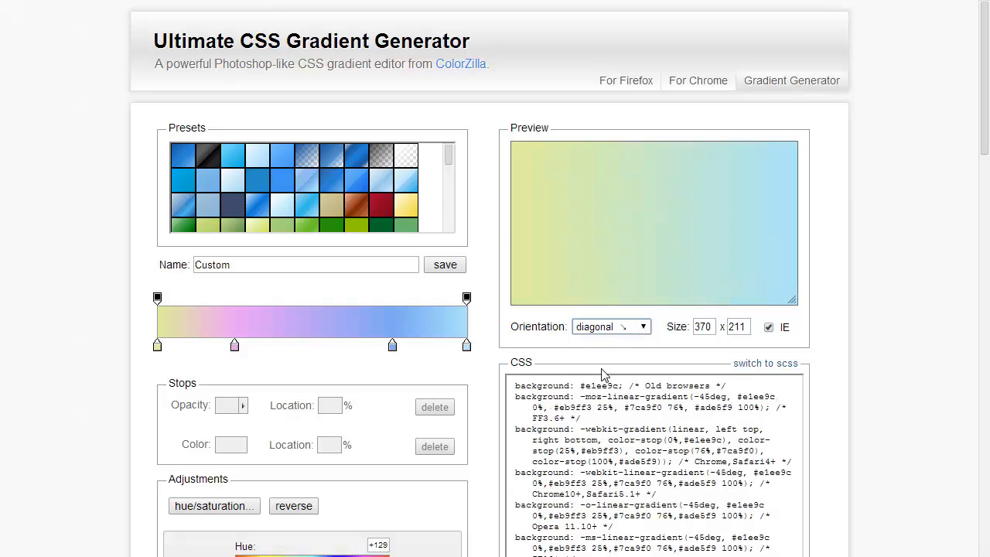
pyautogui.click(643, 327)
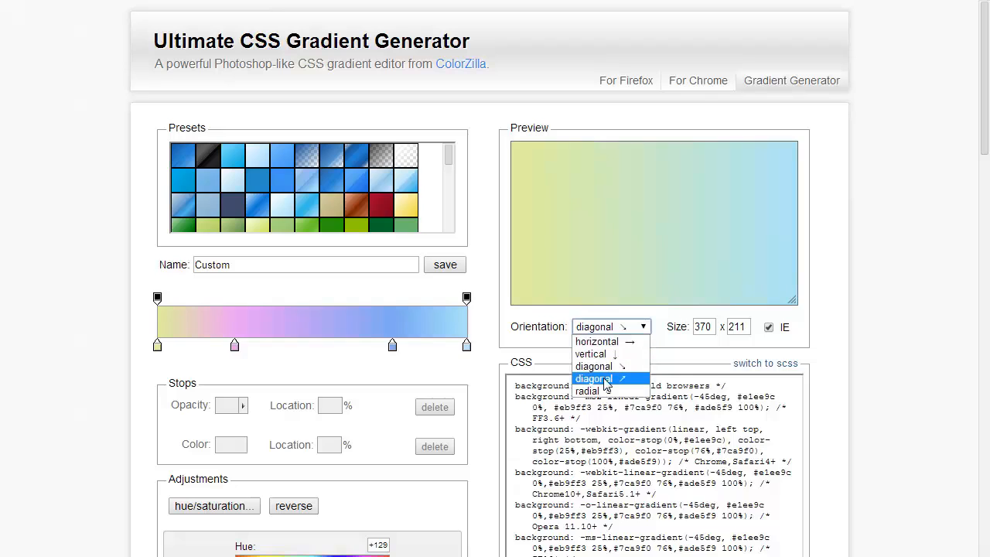
pyautogui.click(607, 380)
pyautogui.click(646, 328)
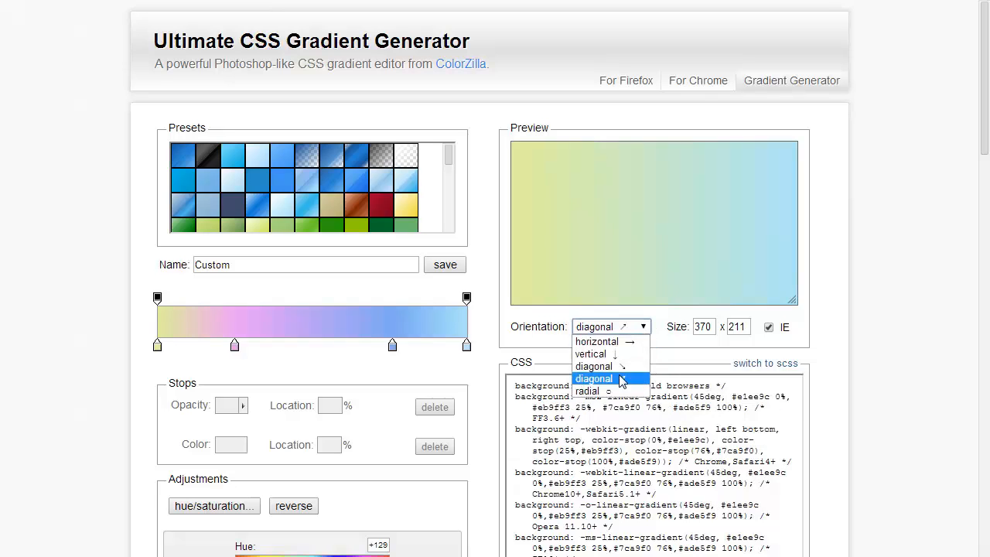
pyautogui.click(603, 390)
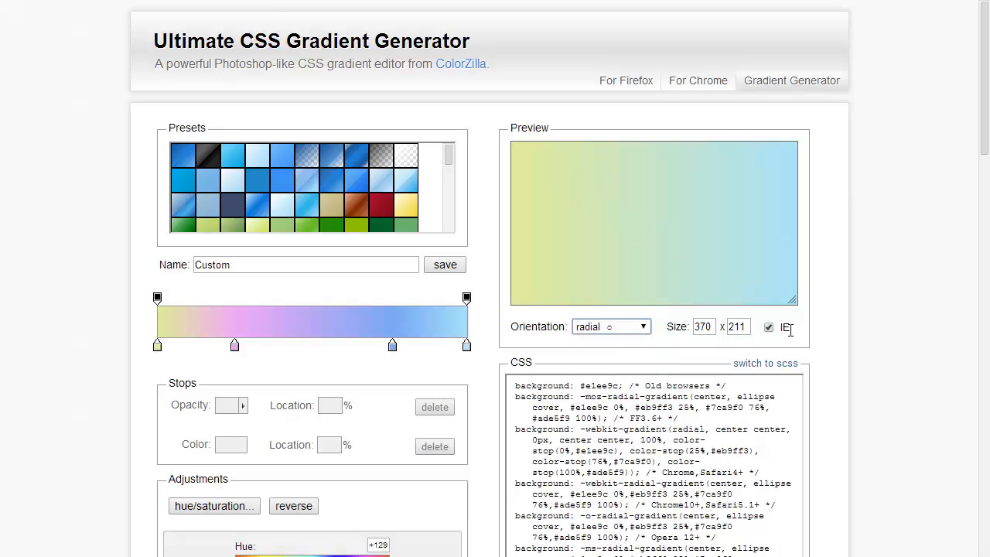
# - Turn off the IE preview and set the gradient orientation to horizontal
pyautogui.click(767, 328)
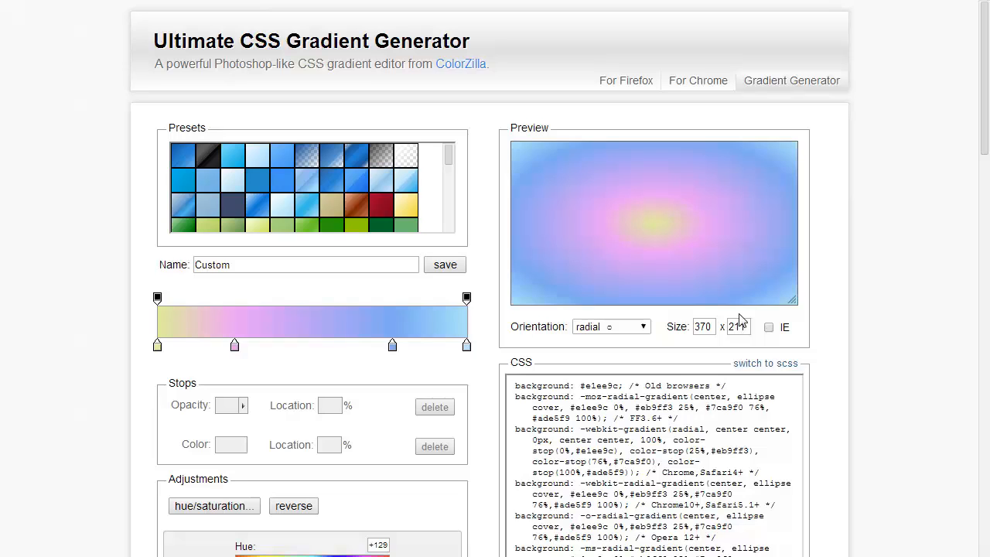
pyautogui.click(641, 327)
pyautogui.click(621, 343)
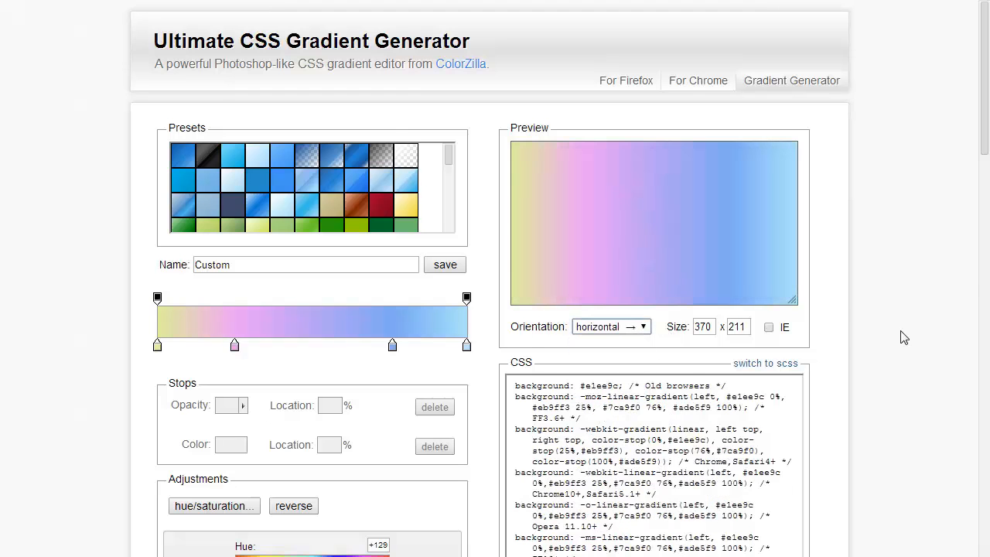
# - Copy the complete generated CSS code of the gradient
pyautogui.scroll(-6, 843, 292)
pyautogui.scroll(2, 846, 293)
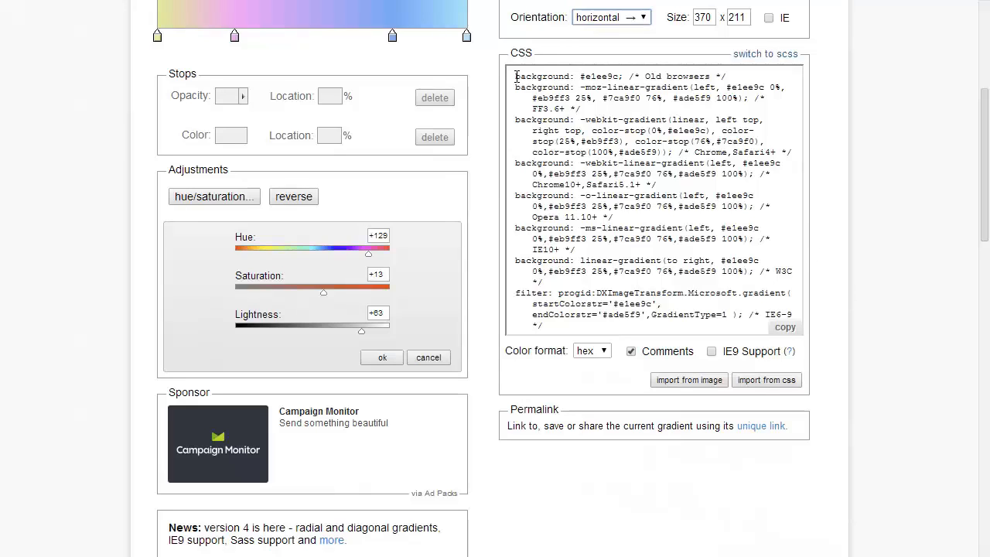
pyautogui.moveTo(516, 76); pyautogui.dragTo(694, 222)
pyautogui.click(693, 222)
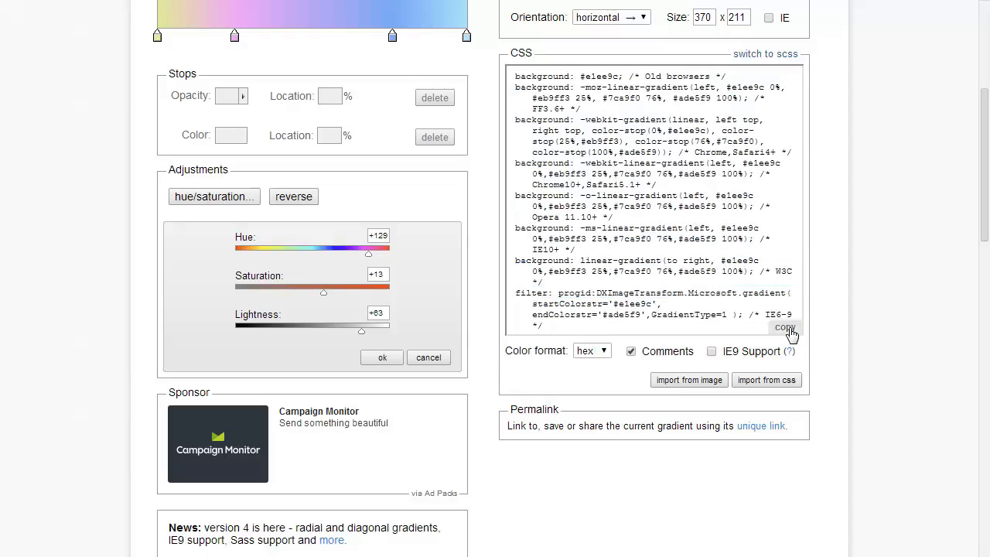
pyautogui.click(786, 328)
# - Load the dark red Brown Red 3D preset into the gradient editor
pyautogui.scroll(4, 645, 187)
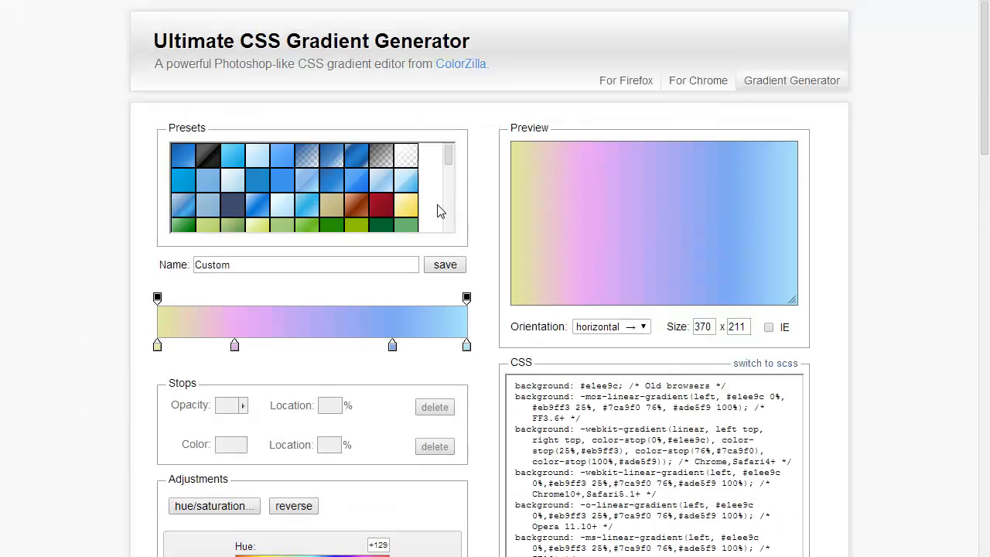
pyautogui.click(380, 211)
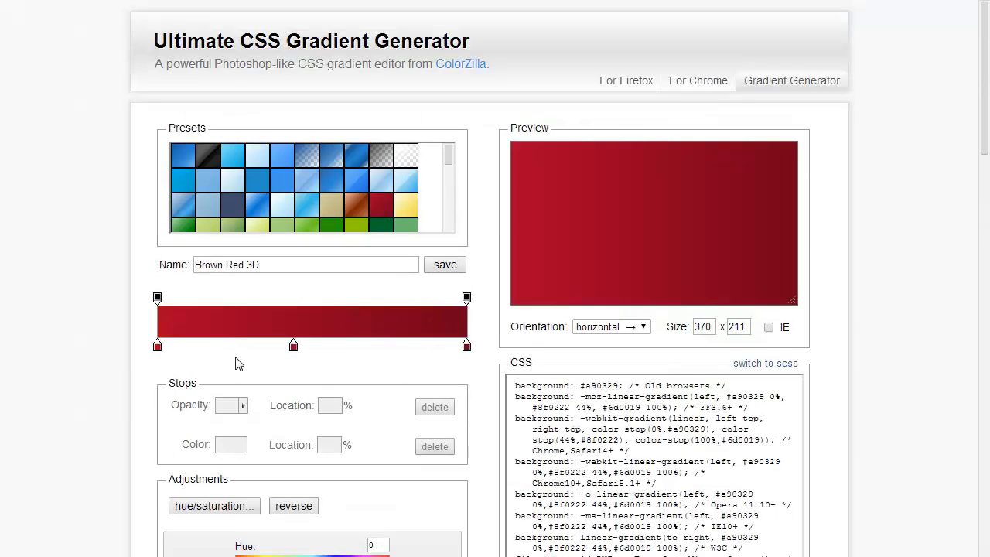
# - Change the color of the 0% stop to olive green, #88A303, and remove the 44% stop from the gradient
pyautogui.click(158, 347)
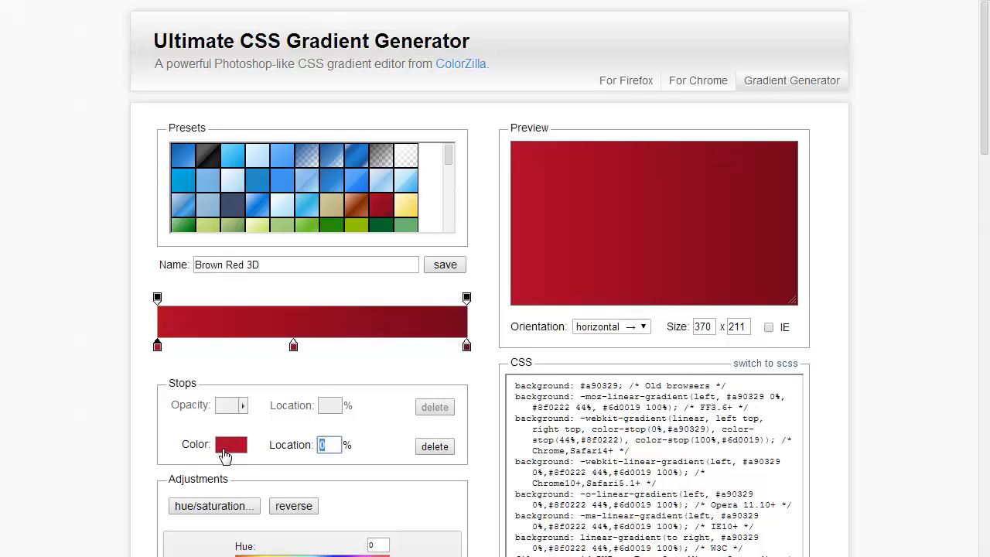
pyautogui.click(221, 453)
pyautogui.click(361, 234)
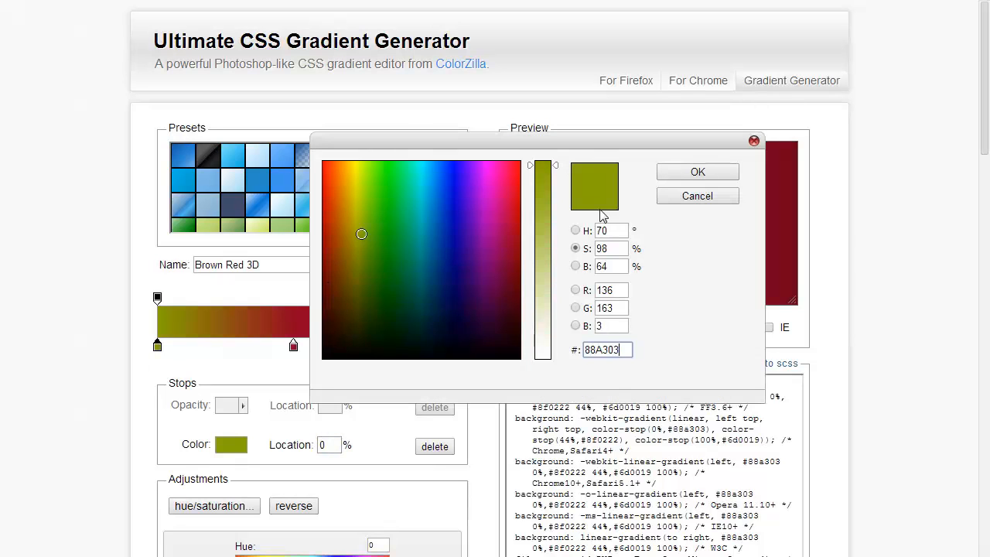
pyautogui.click(698, 172)
pyautogui.moveTo(294, 346); pyautogui.dragTo(320, 265)
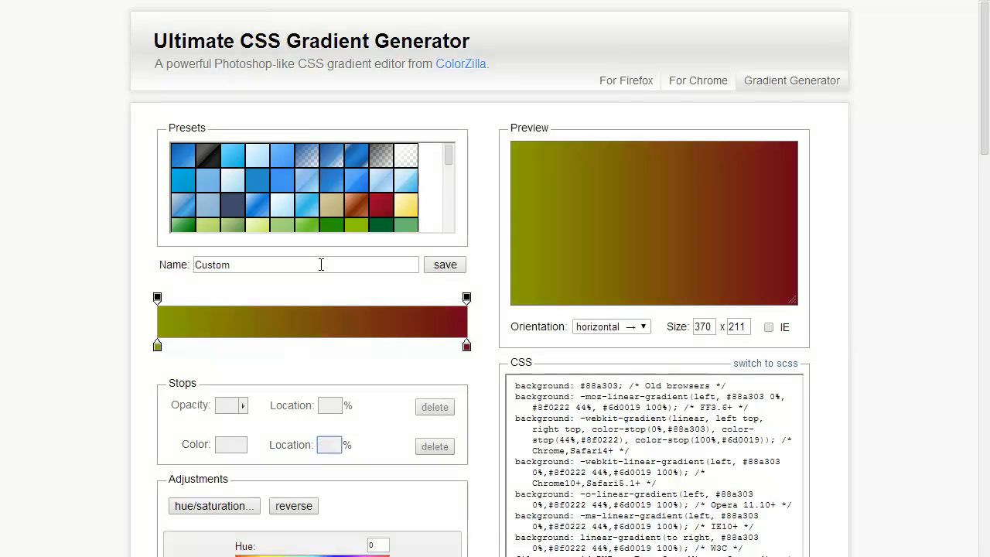